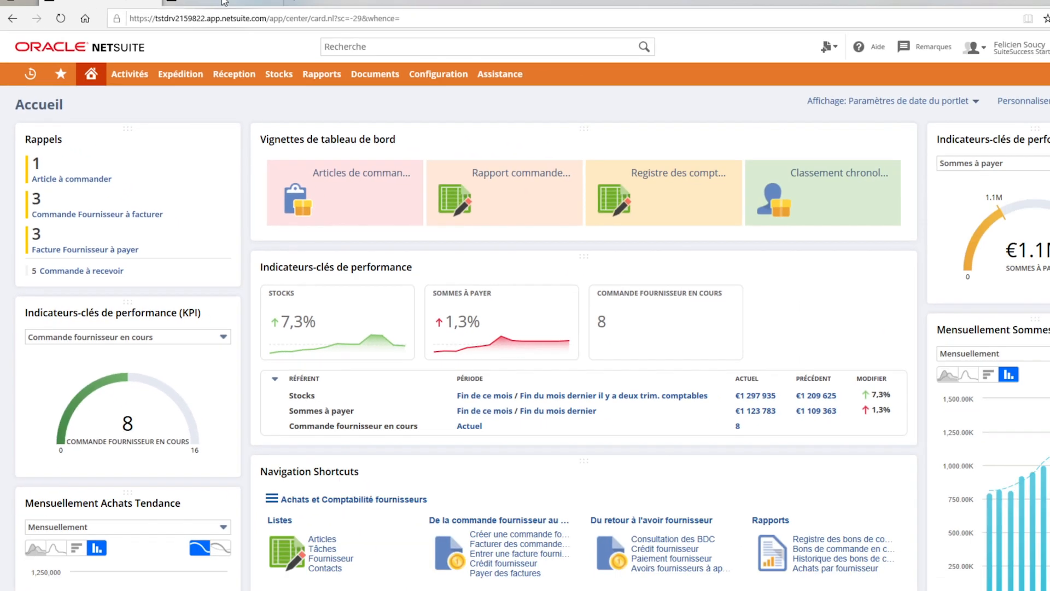
Step: Order the INV_iPad Pro 9.7 inch - 128 GB for Paris from Apple Inc. and open the generated purchase order
left_click(223, 3)
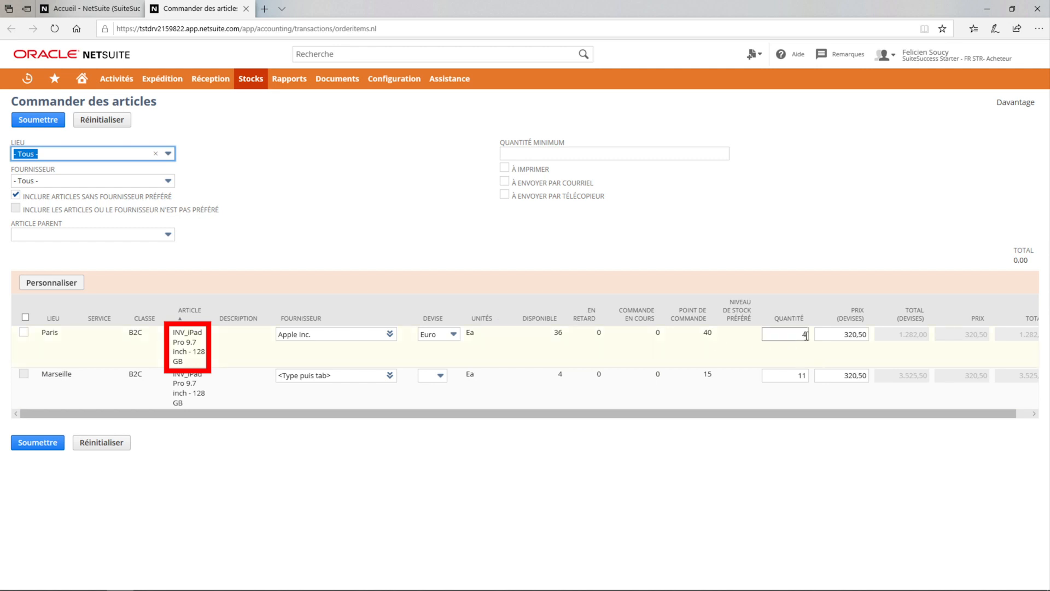
left_click(24, 334)
left_click(24, 335)
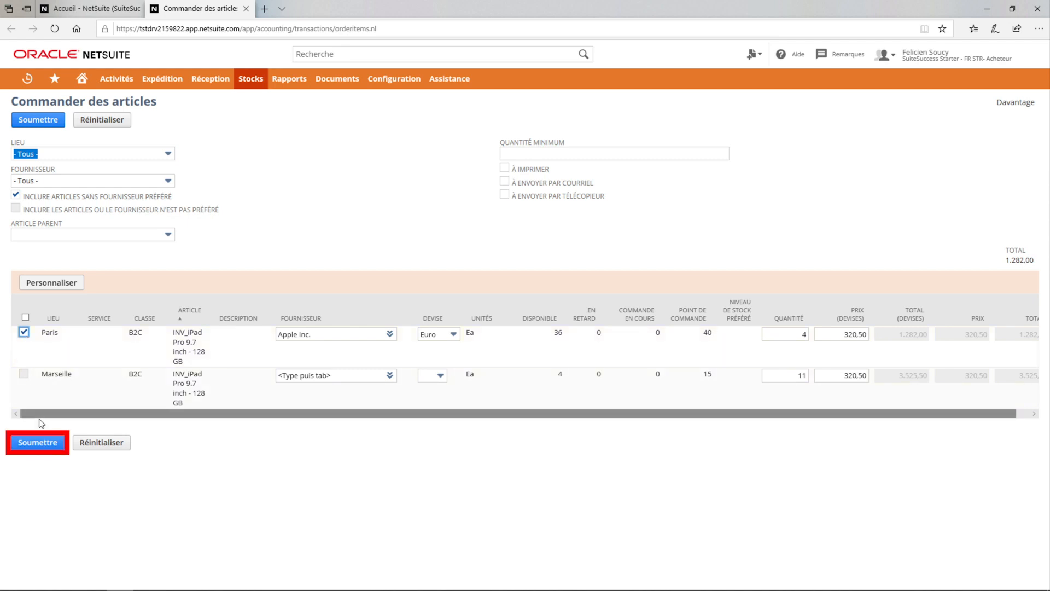
left_click(45, 445)
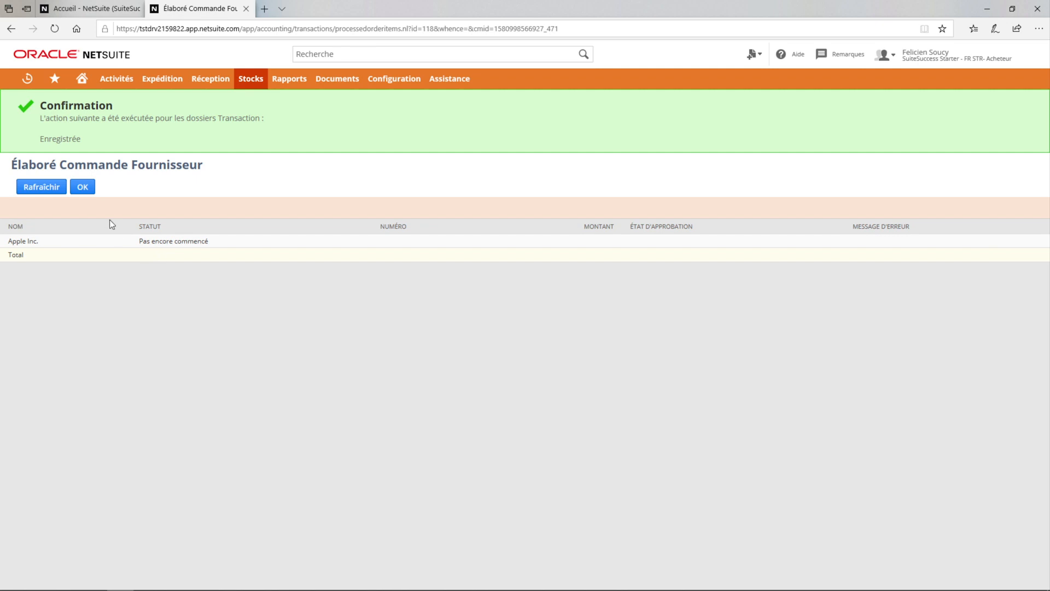
left_click(60, 189)
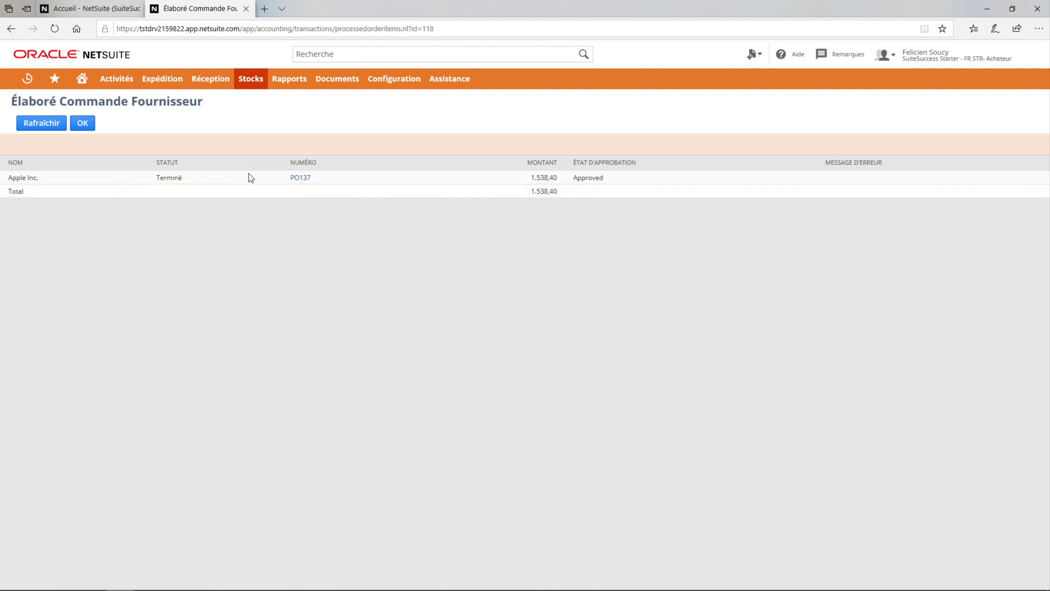
left_click(300, 179)
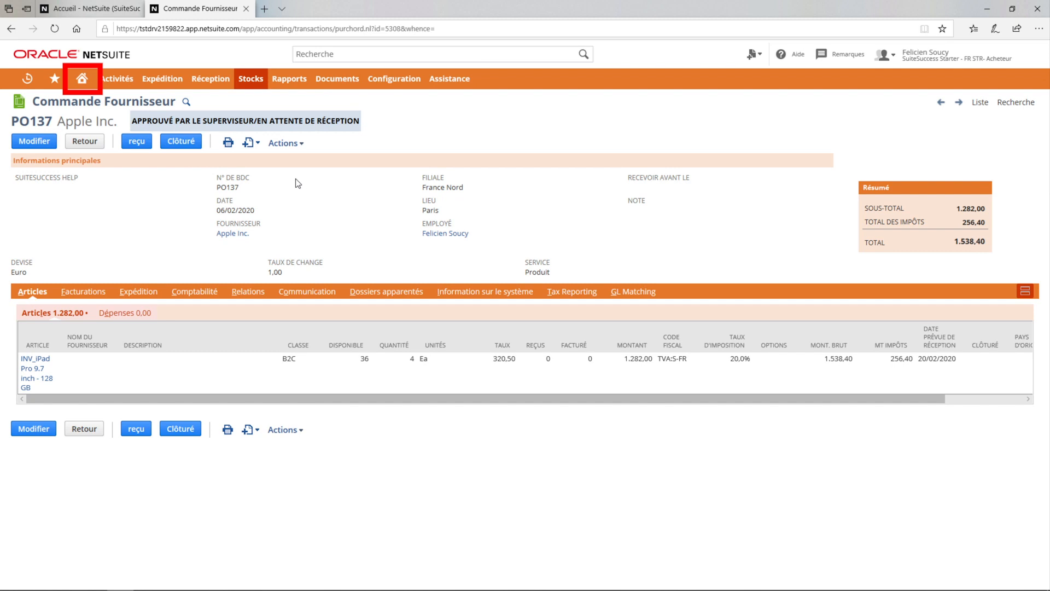
Step: From the home dashboard's orders to receive, open the Apple Inc. purchase order dated 06/02/2020 and start its receipt
left_click(87, 79)
left_click(186, 142)
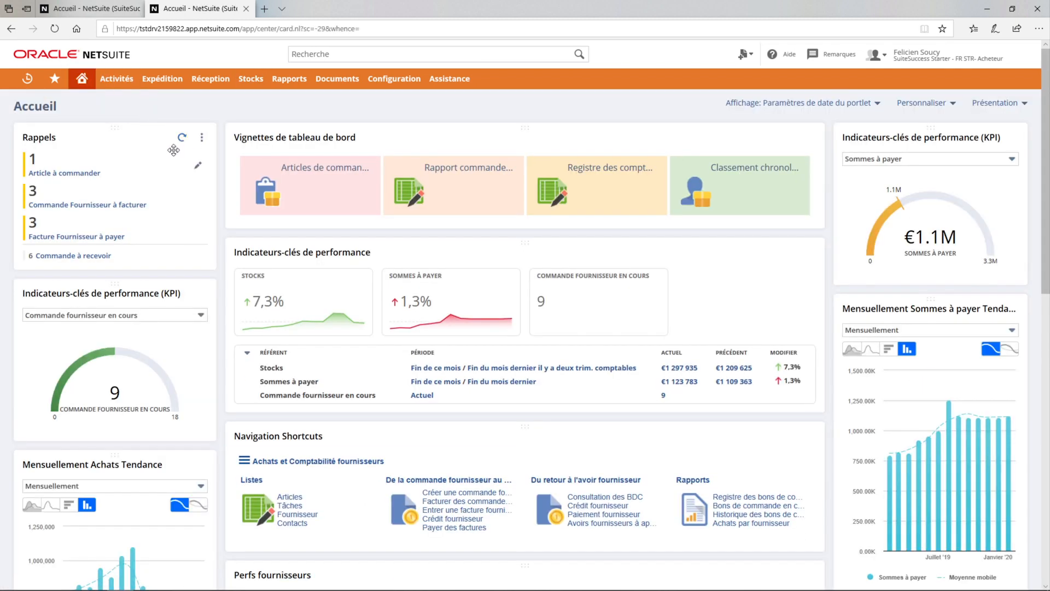
left_click(95, 261)
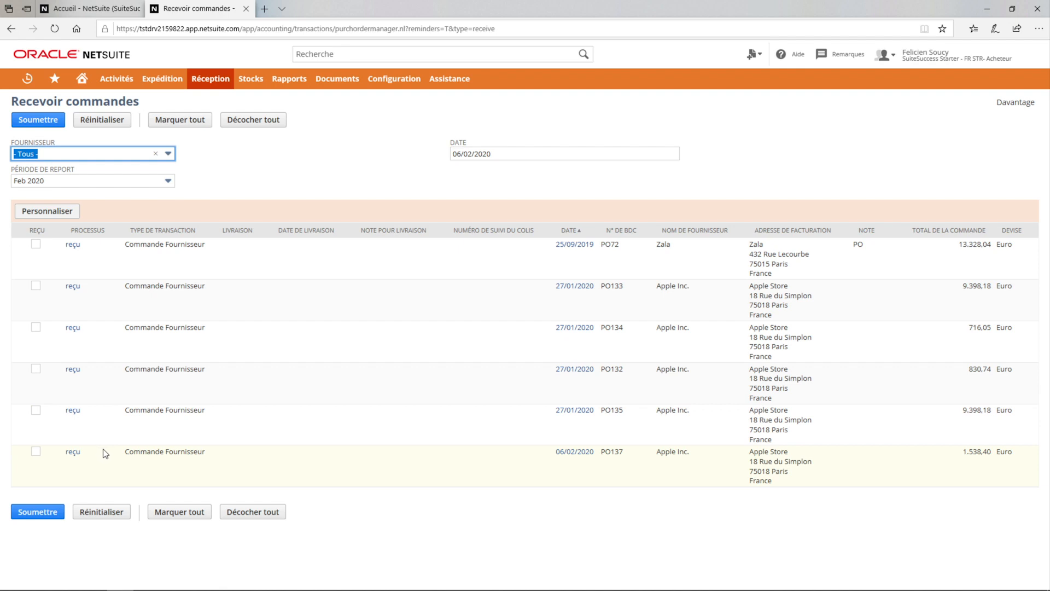
left_click(579, 458)
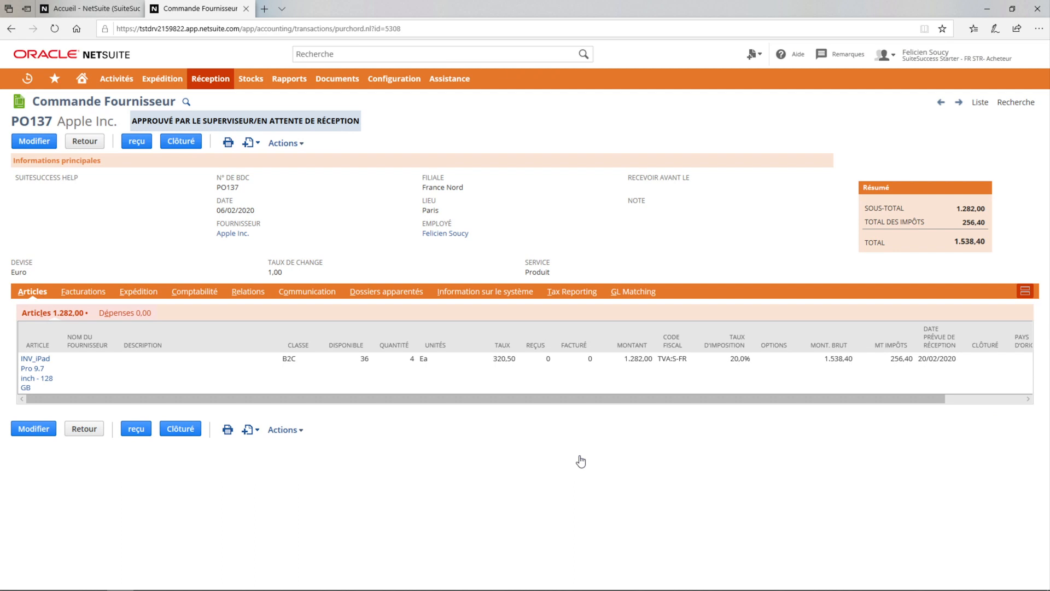
left_click(133, 144)
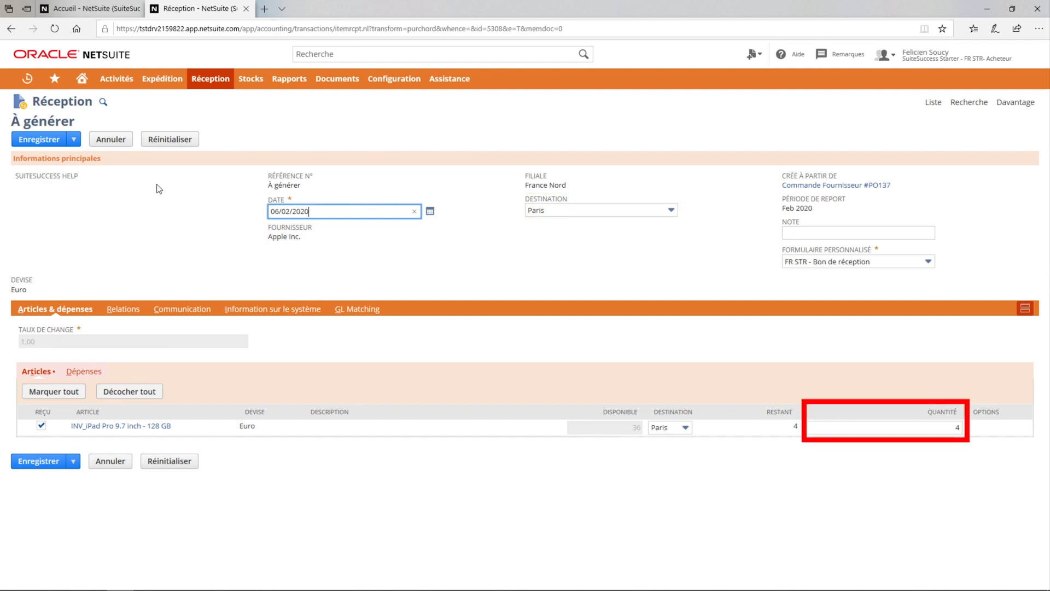
Step: Enter 06022020 as the note on the Apple Inc. item receipt and save the receipt
left_click(843, 229)
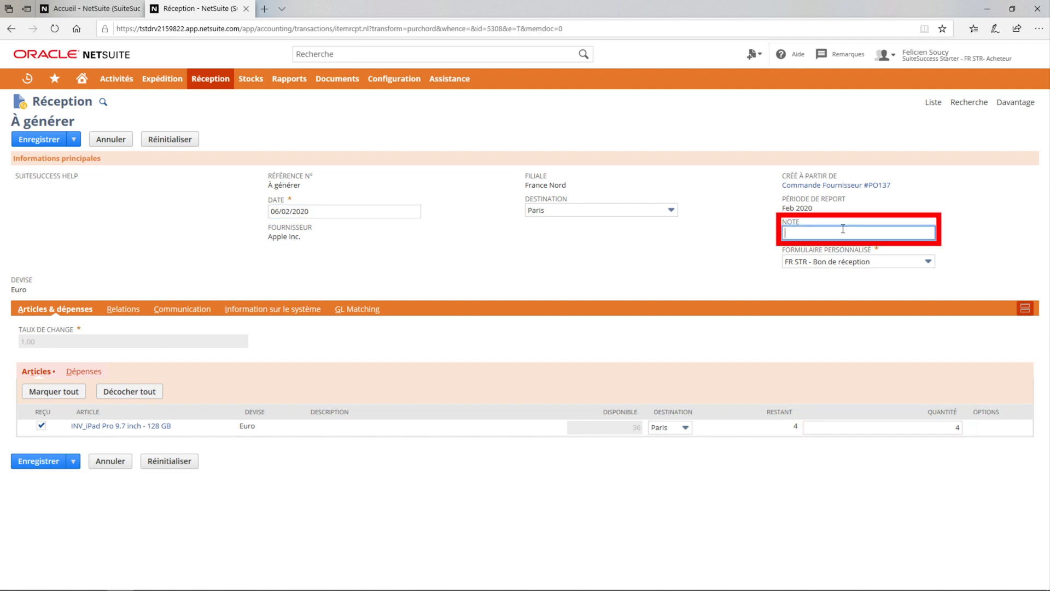
type("06022020")
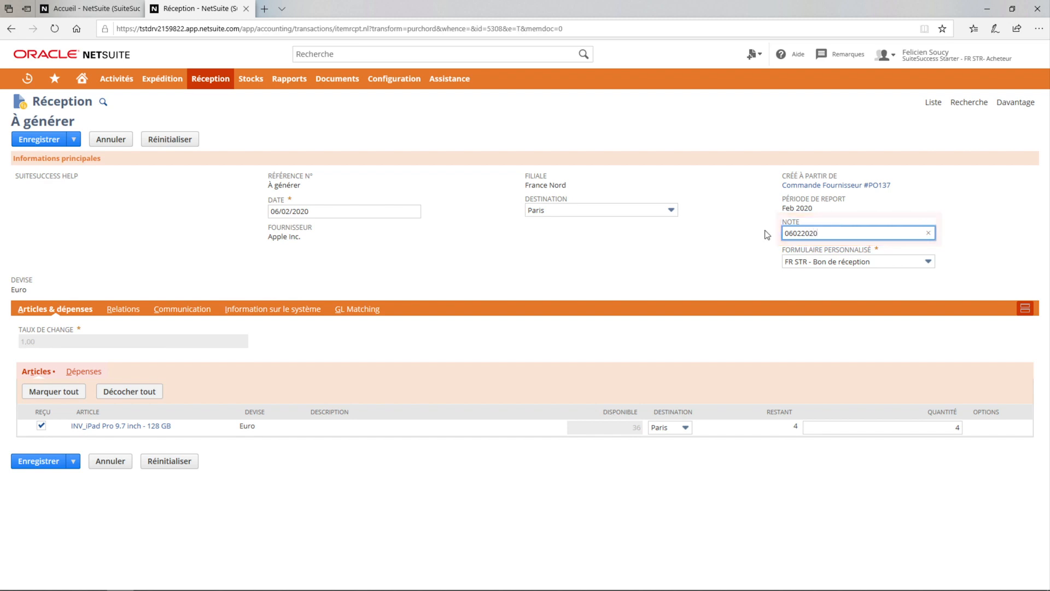
left_click(133, 287)
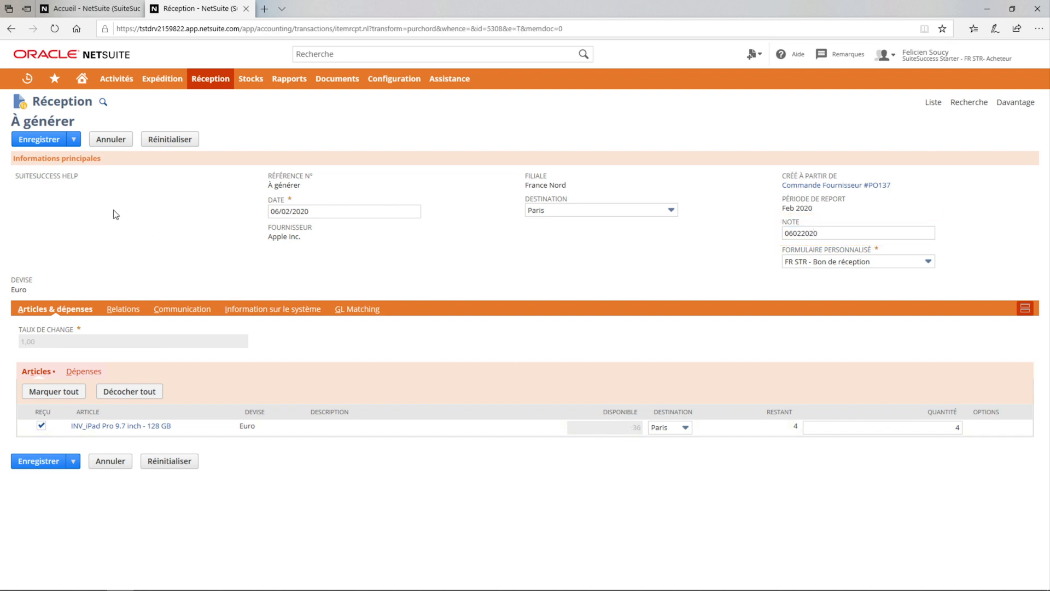
left_click(39, 139)
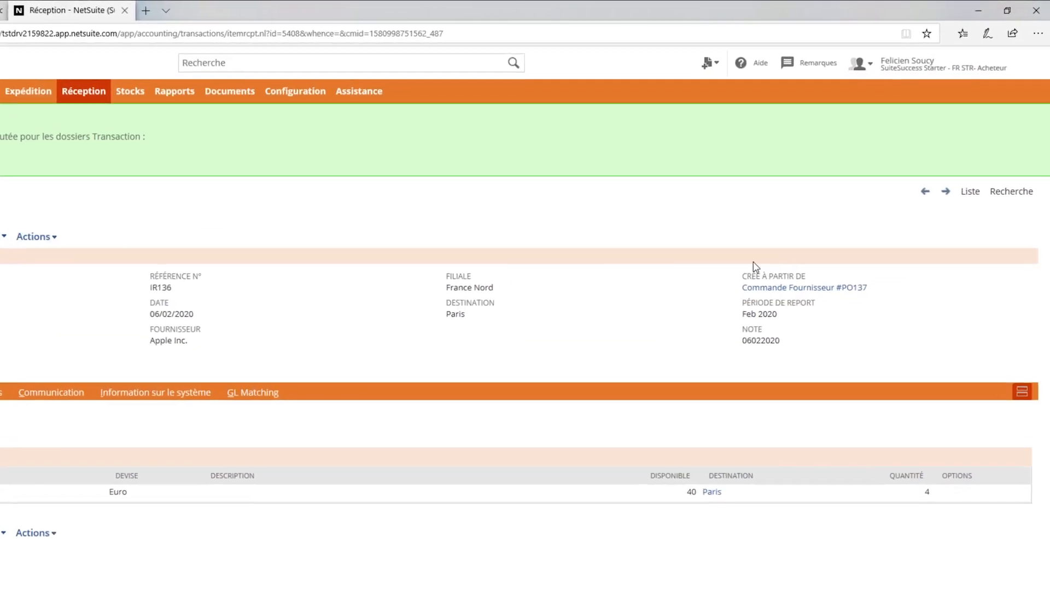
Step: Switch to the SuiteSuccess Starter - FR STR- Responsable Comptable role and look over its home dashboard
mouse_move(963, 74)
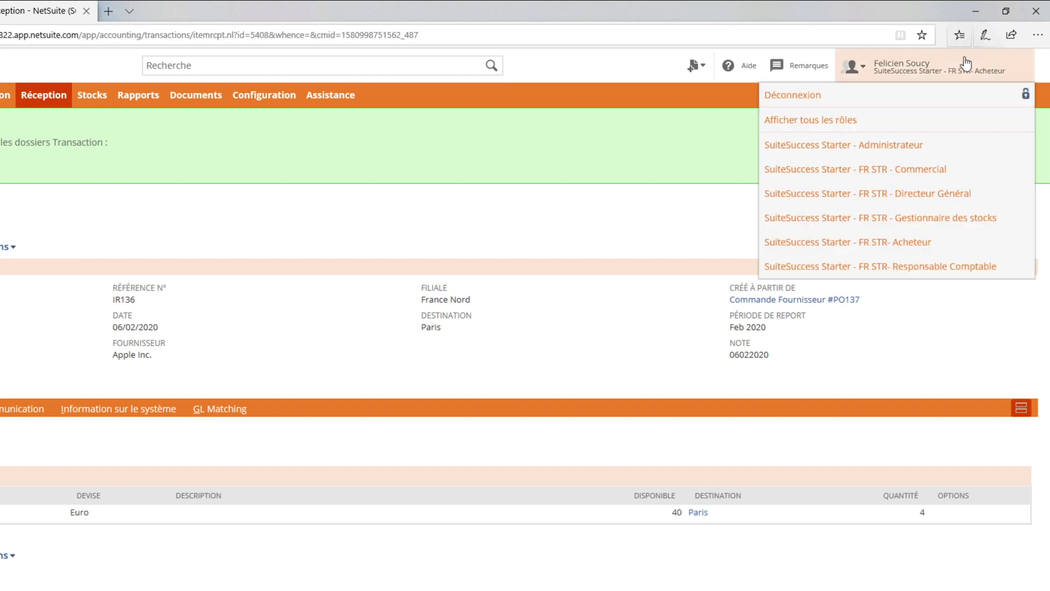
left_click(920, 266)
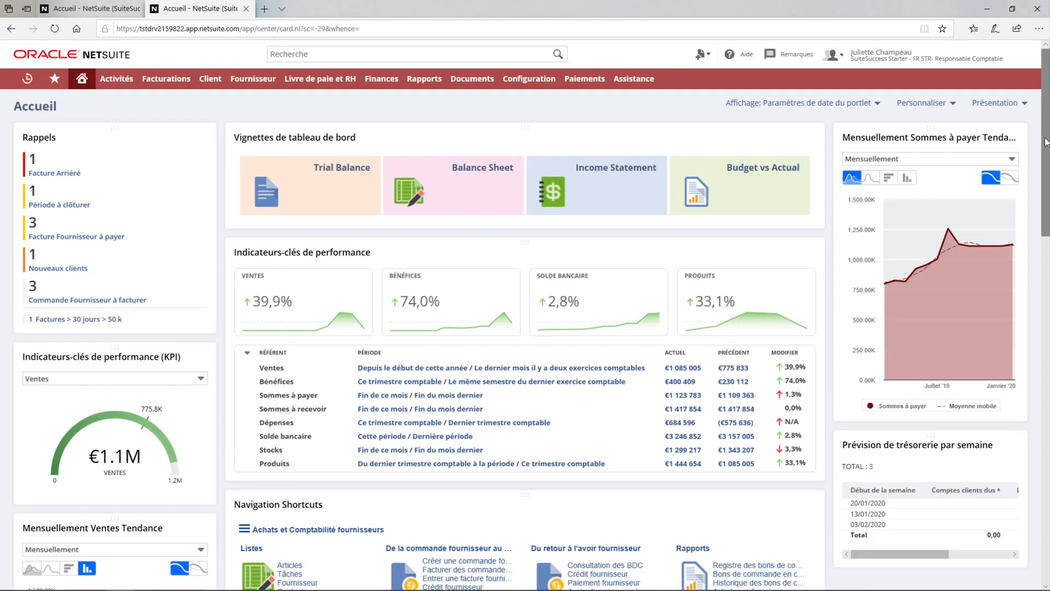
mouse_move(1046, 142)
left_mouse_down()
mouse_move(1046, 162)
mouse_move(1044, 139)
left_mouse_up()
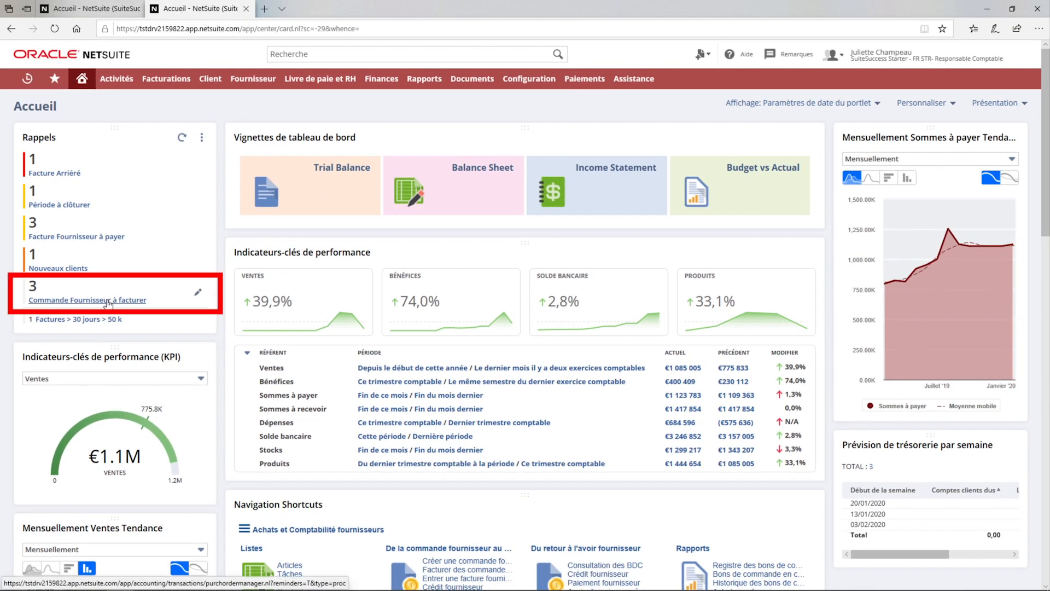
Step: From the purchase orders to bill, open the Apple Inc. order dated 06/02/2020 and create its vendor bill
left_click(109, 302)
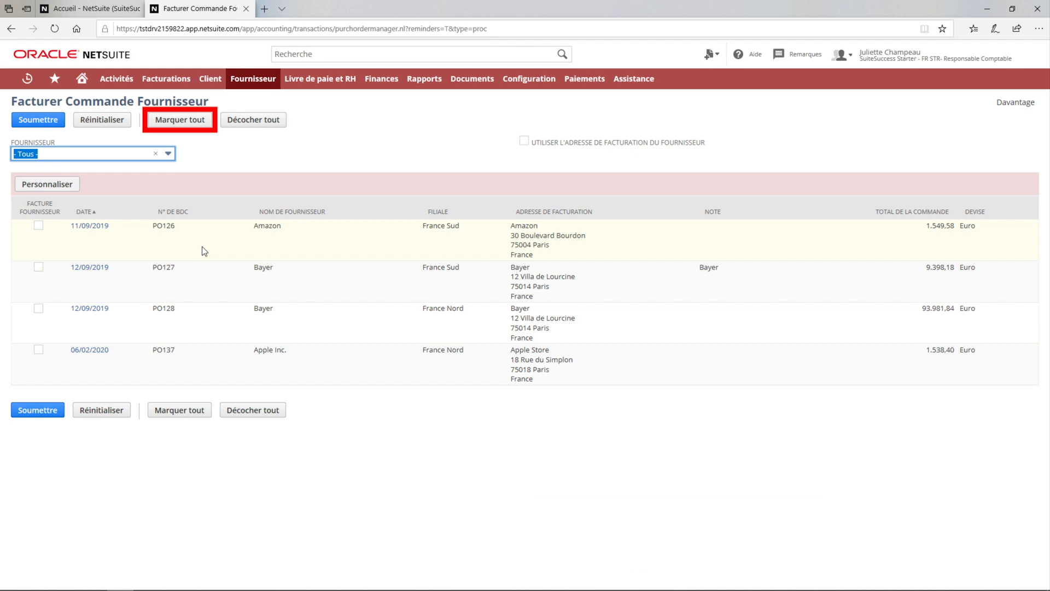
left_click(104, 356)
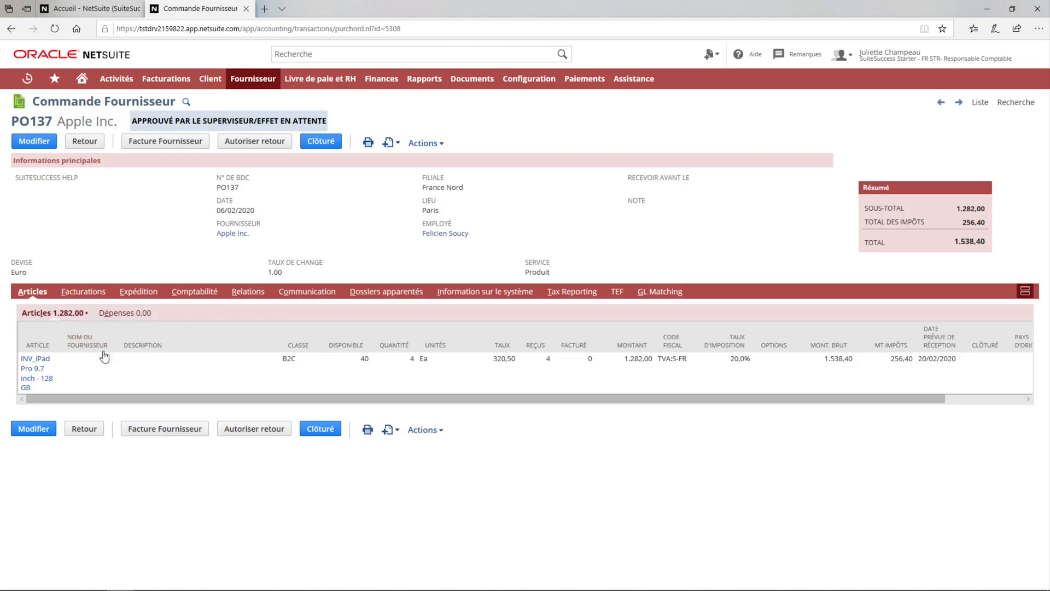
left_click(155, 144)
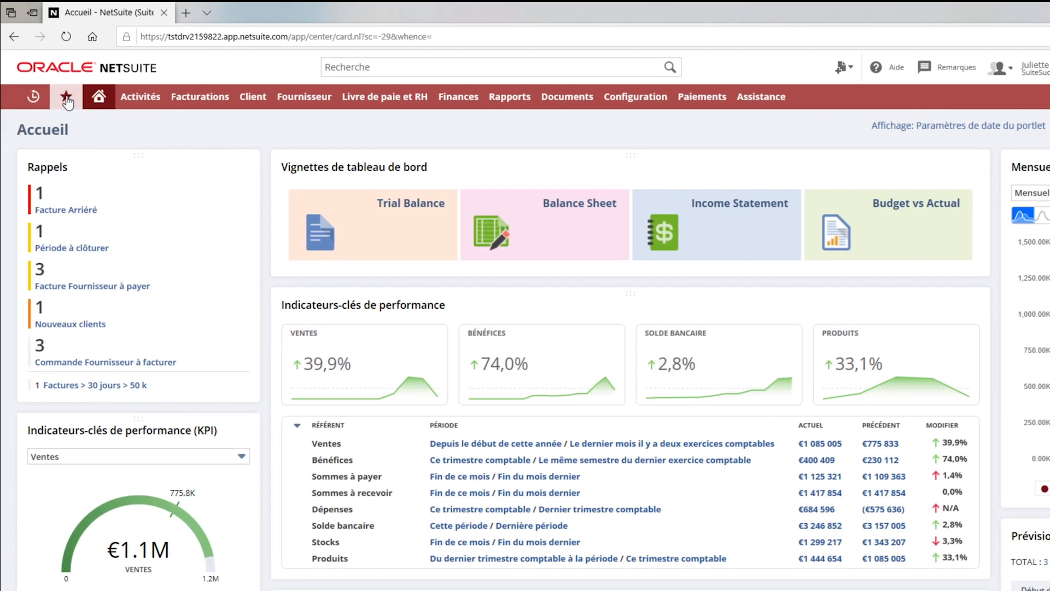
Step: Open the AP Aging shortcut report in a new tab and show its detailed version
mouse_move(55, 82)
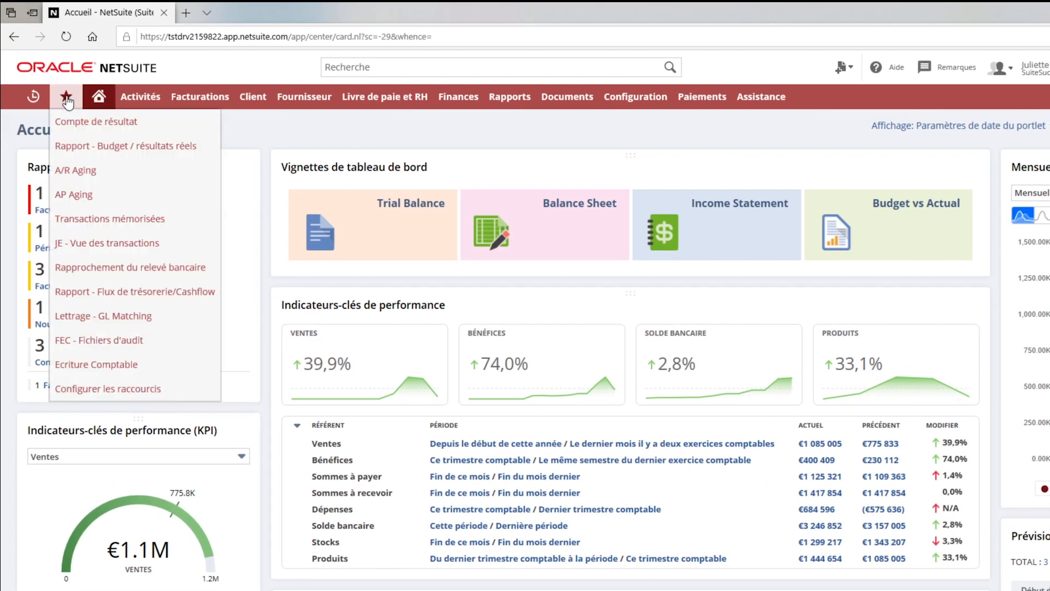
left_click(78, 196)
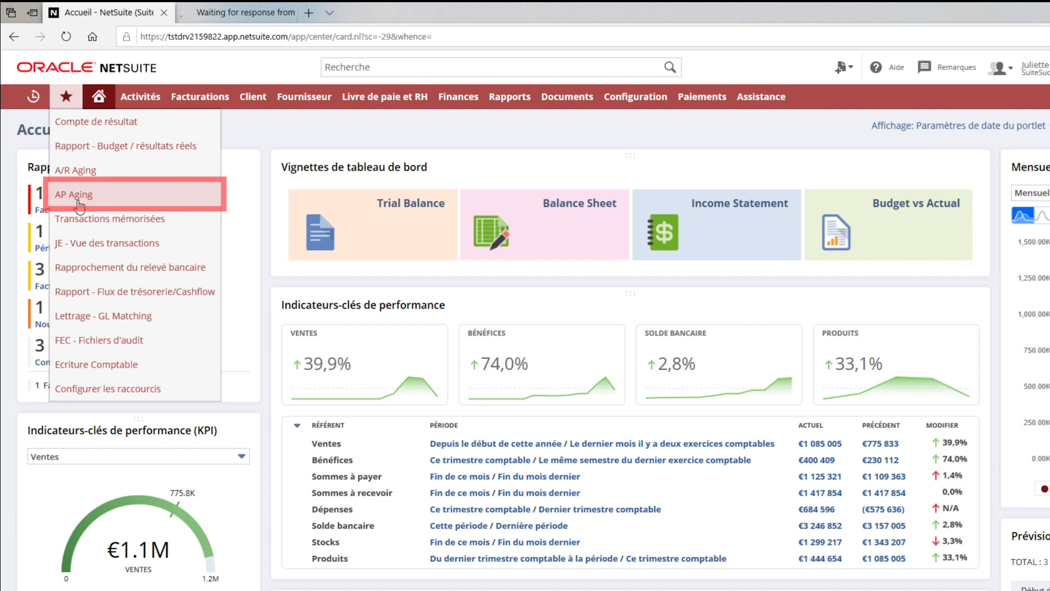
left_click(218, 6)
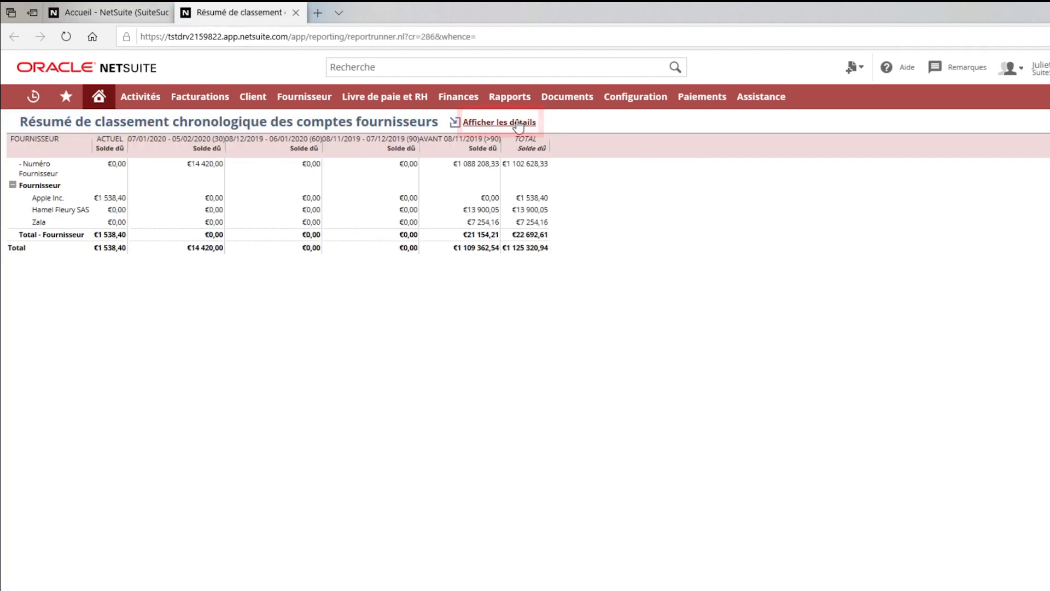
left_click(518, 123)
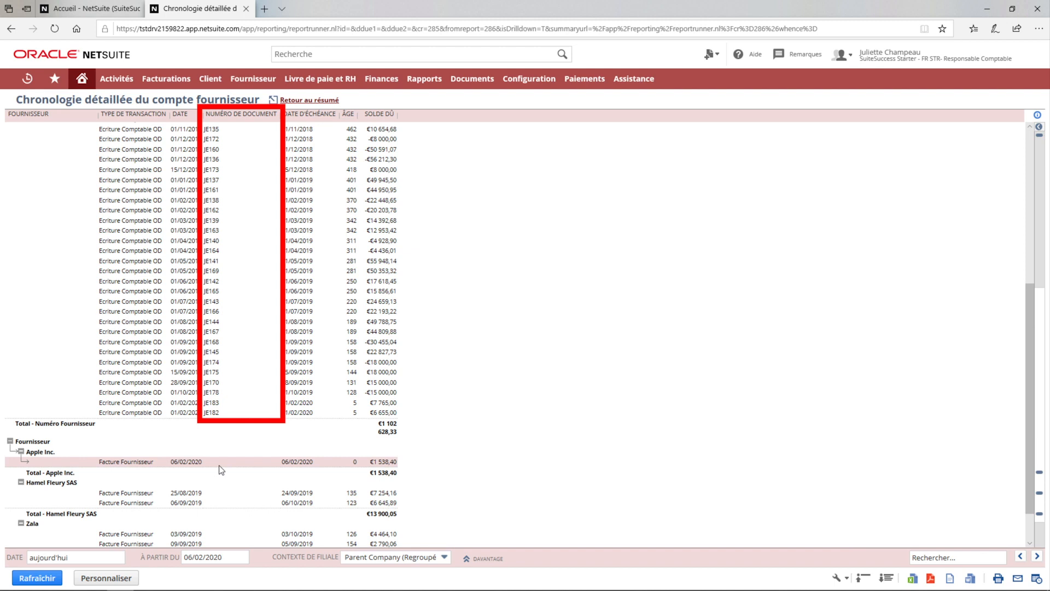
Step: Open the Apple Inc. vendor bill dated 06/02/2020 from the aging report, then save its payment and send it by e-mail
left_click(194, 463)
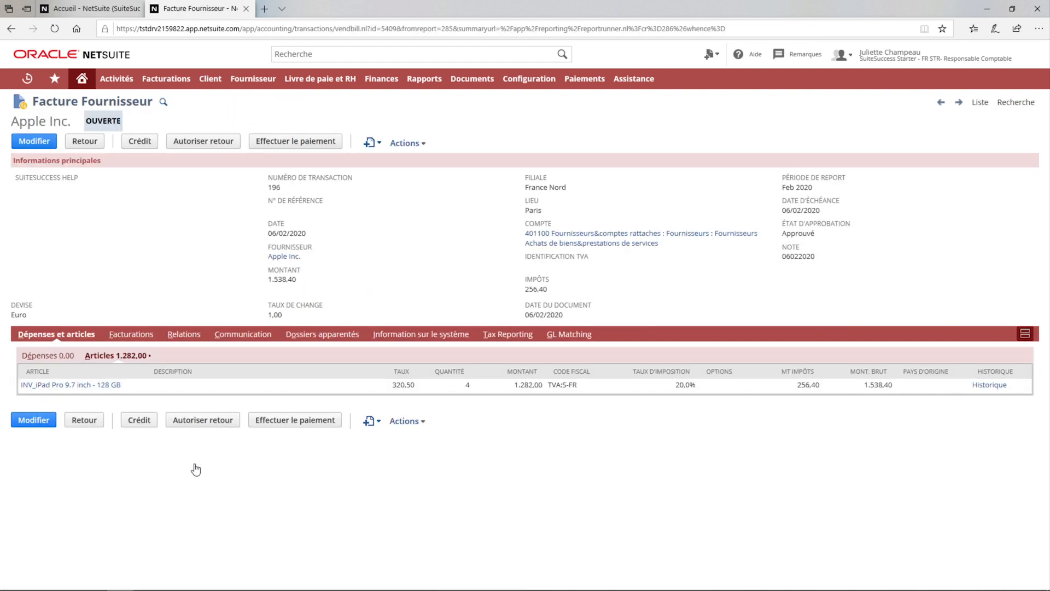
left_click(264, 144)
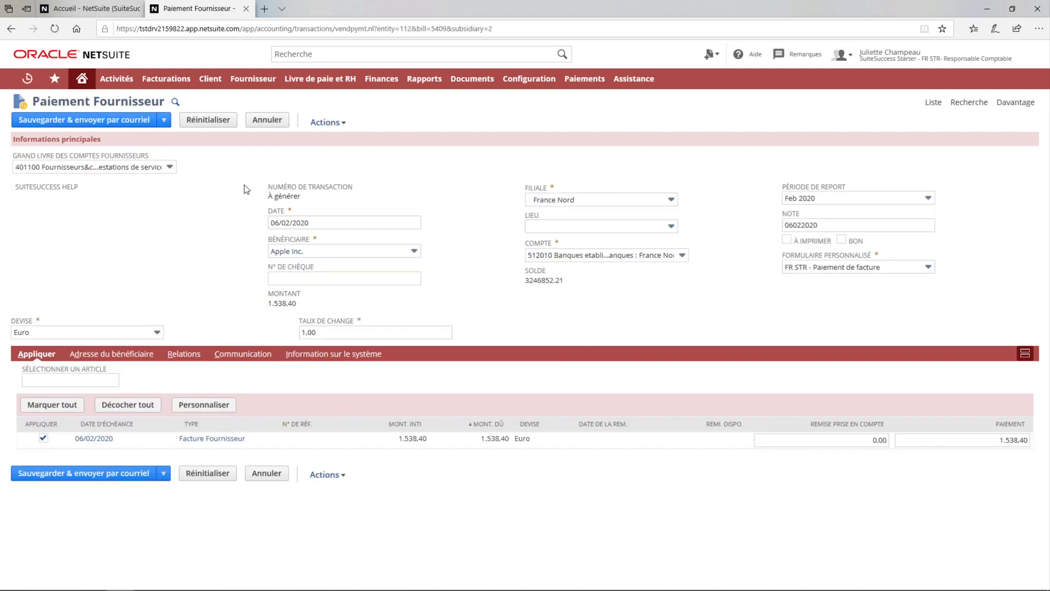
left_click(99, 125)
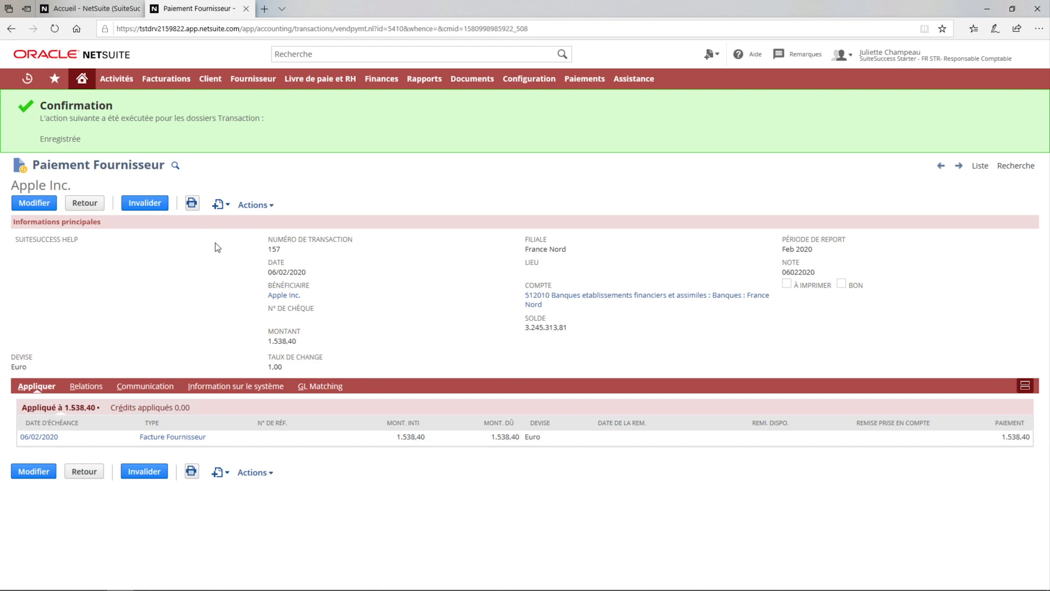
Step: Open the Apple Inc. vendor record from the payment and view its top purchased items
left_click(285, 297)
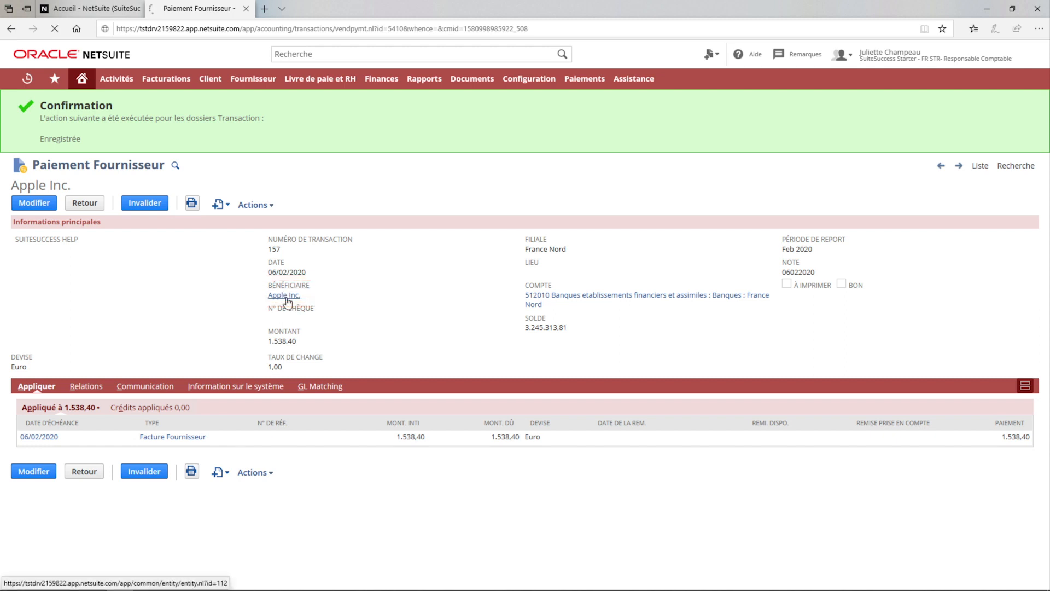
mouse_move(287, 300)
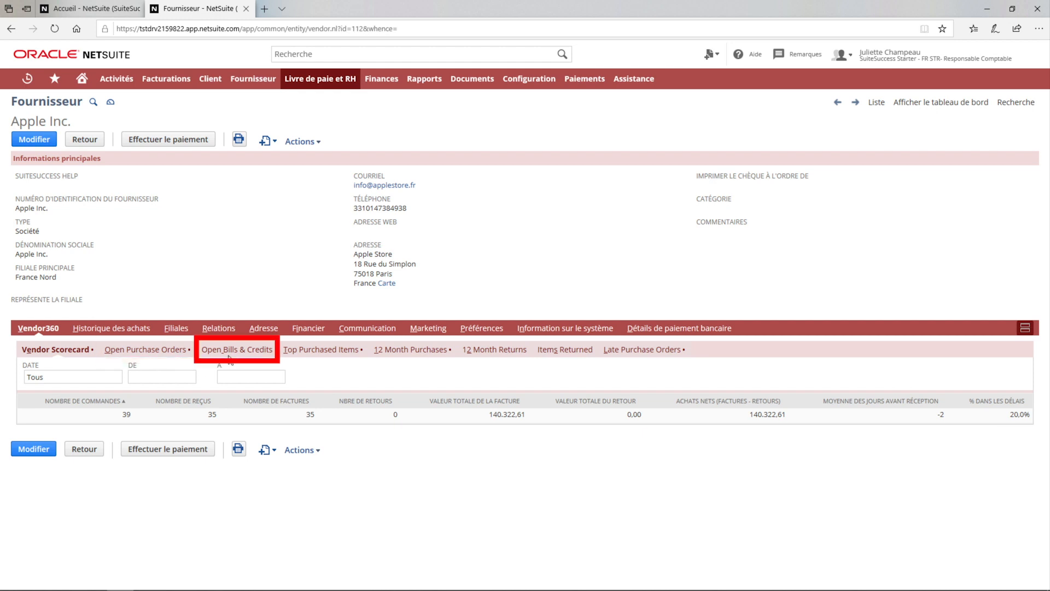
left_click(323, 352)
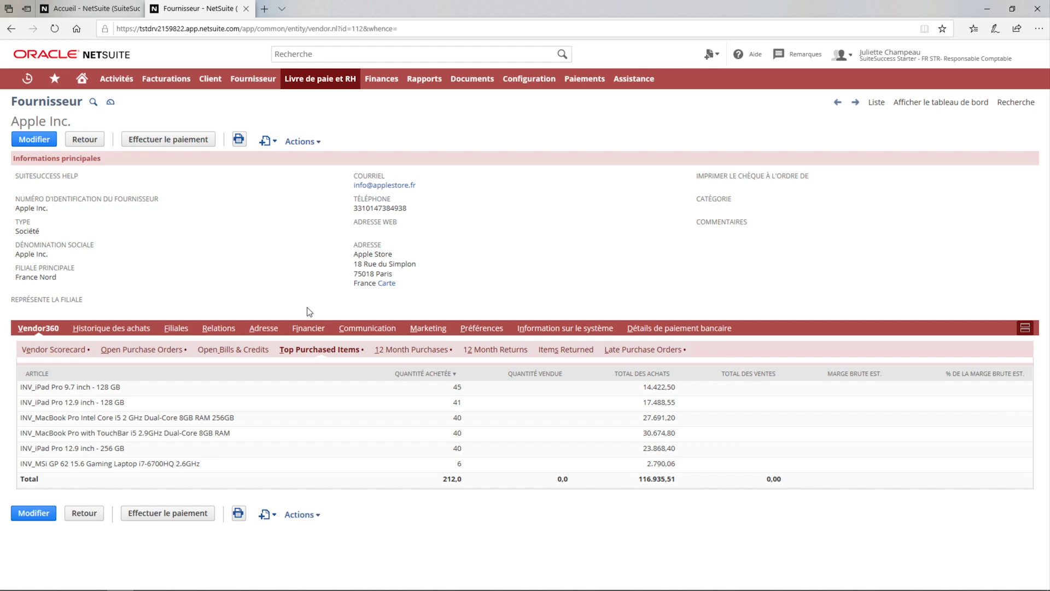
Step: Return to the home dashboard tab and look over its reminders and performance indicators
left_click(100, 9)
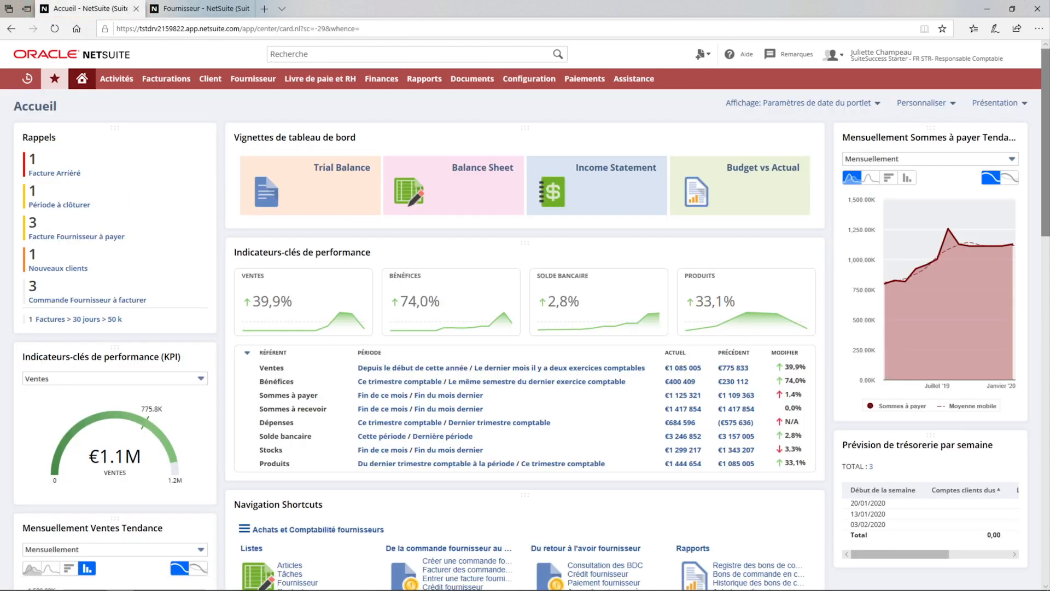
mouse_move(1049, 150)
left_mouse_down()
mouse_move(1049, 262)
mouse_move(1049, 143)
left_mouse_up()
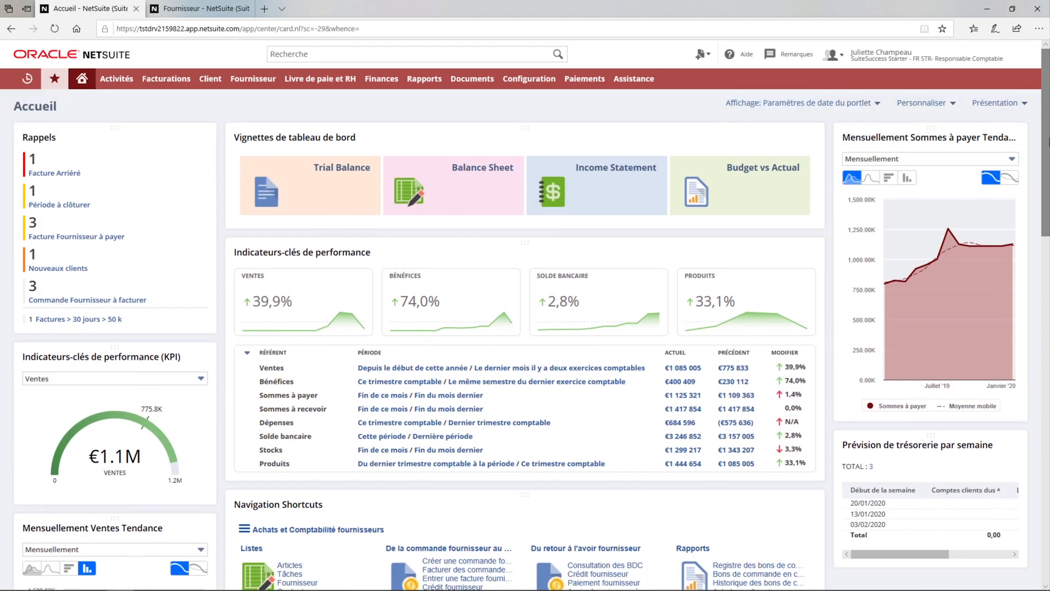